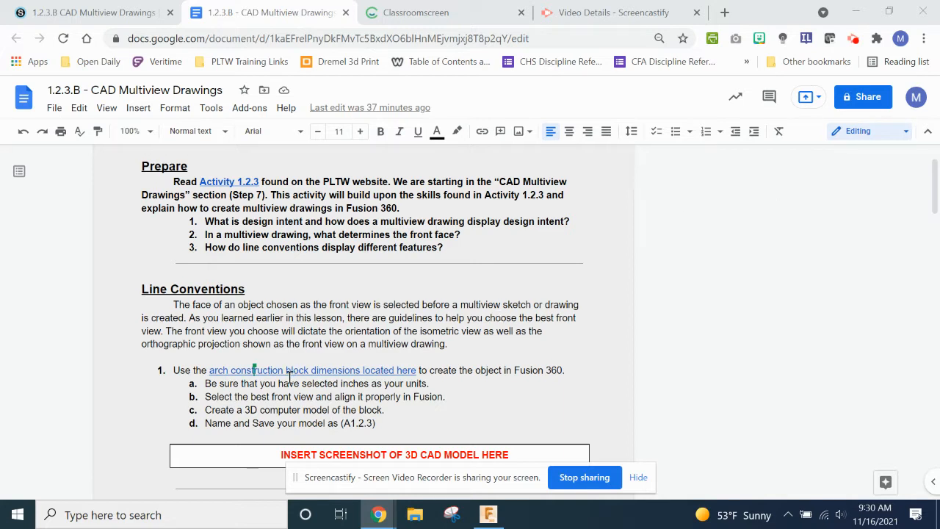
- Open the linked drawing with the arch construction block dimensions from the activity document
{"action": "left_click", "coordinate": [288, 373]}
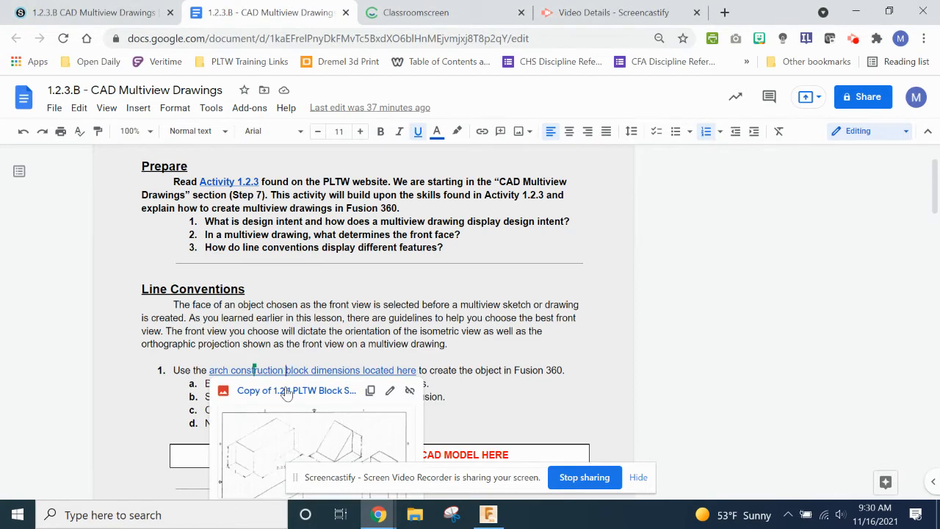
{"action": "left_click", "coordinate": [285, 391]}
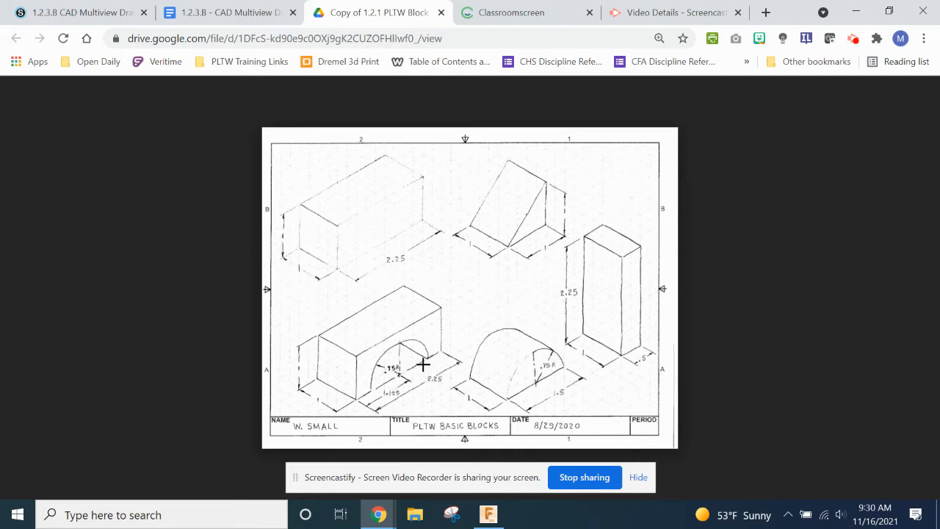
- Switch to Fusion 360 and create an active internal standard component named Arch Block
{"action": "left_click", "coordinate": [491, 514]}
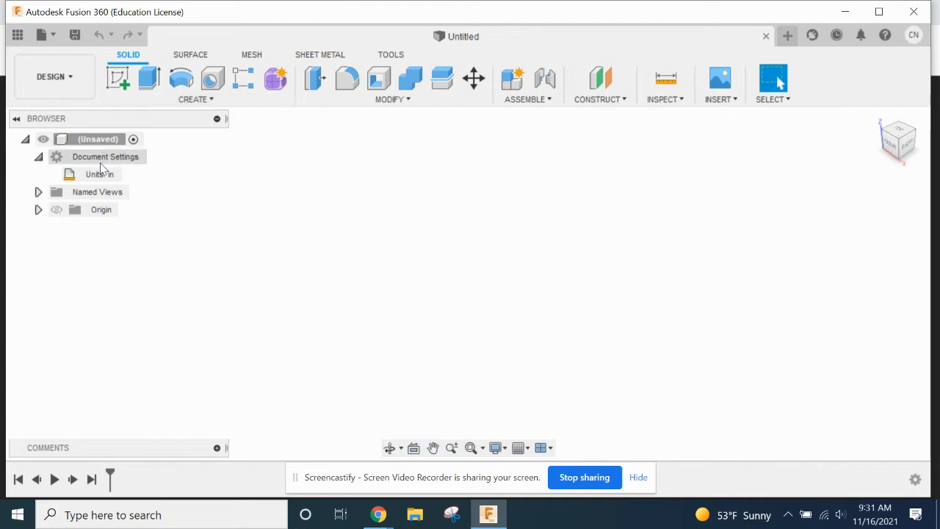
{"action": "left_click", "coordinate": [165, 100]}
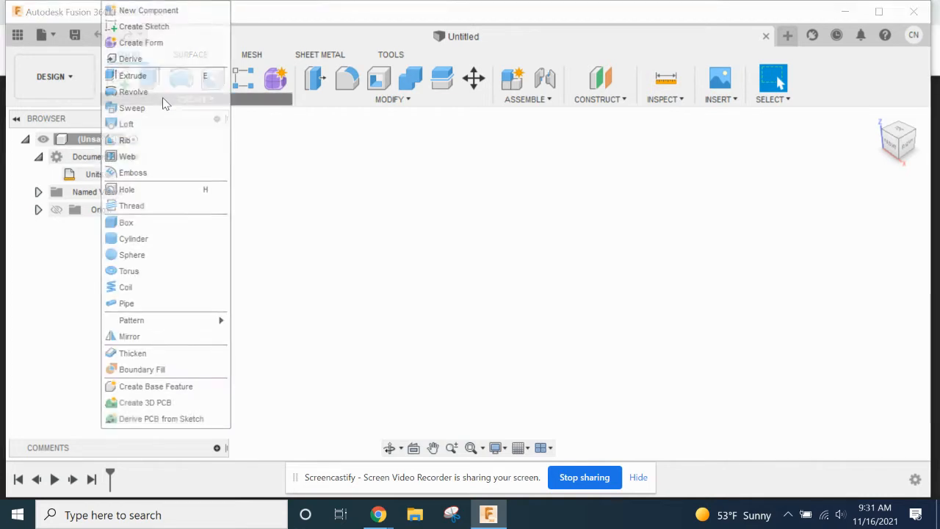
{"action": "left_click", "coordinate": [164, 10]}
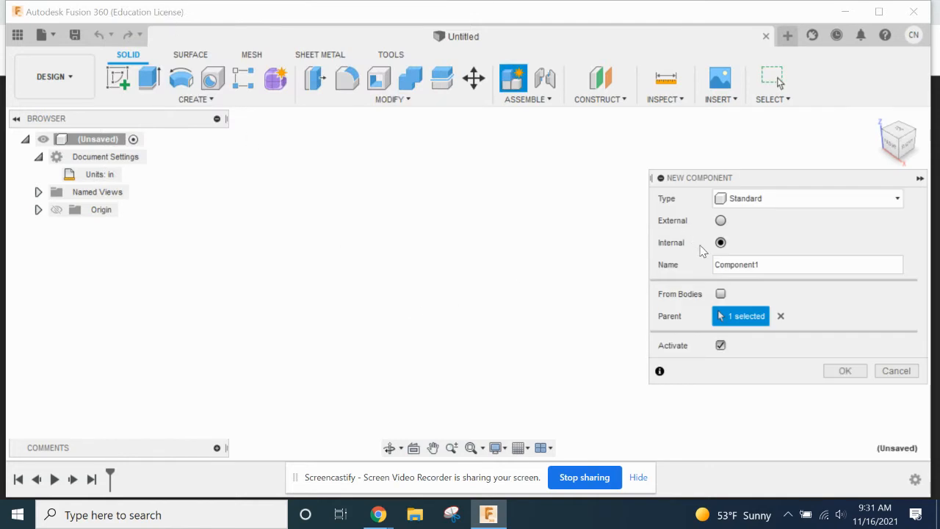
{"action": "double_click", "coordinate": [737, 263]}
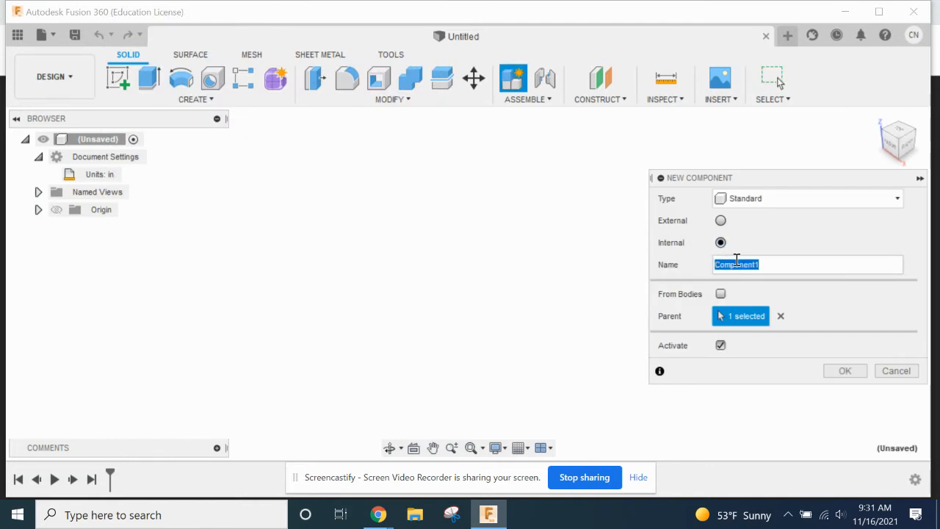
{"action": "type", "text": "A"}
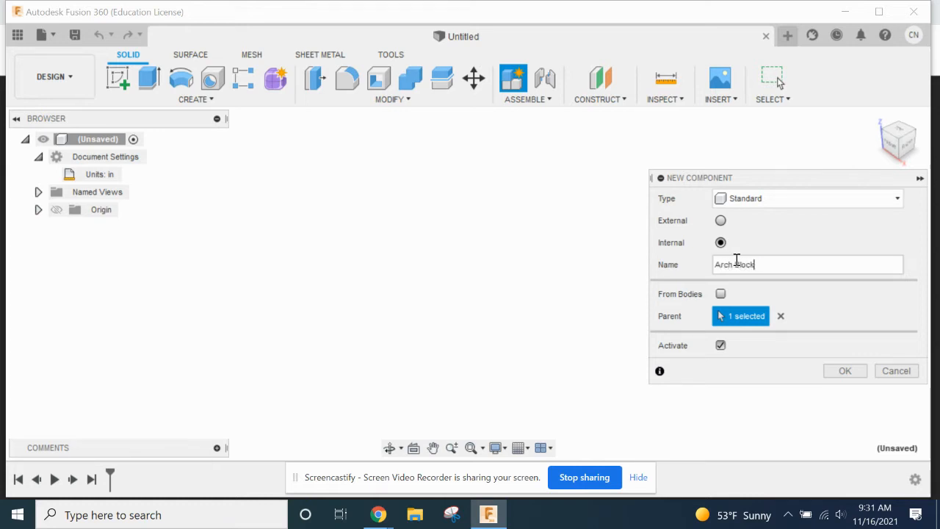
{"action": "type", "text": "rch Block"}
{"action": "left_click", "coordinate": [840, 371]}
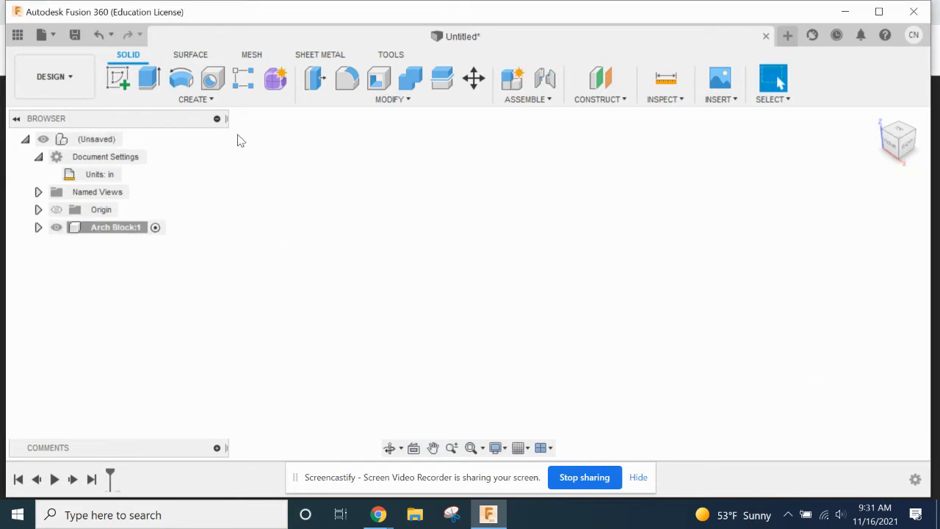
- Start a solid box on the front plane with its base rectangle cornered at the origin, 2.25 in long and 1 in wide
{"action": "left_click", "coordinate": [239, 105]}
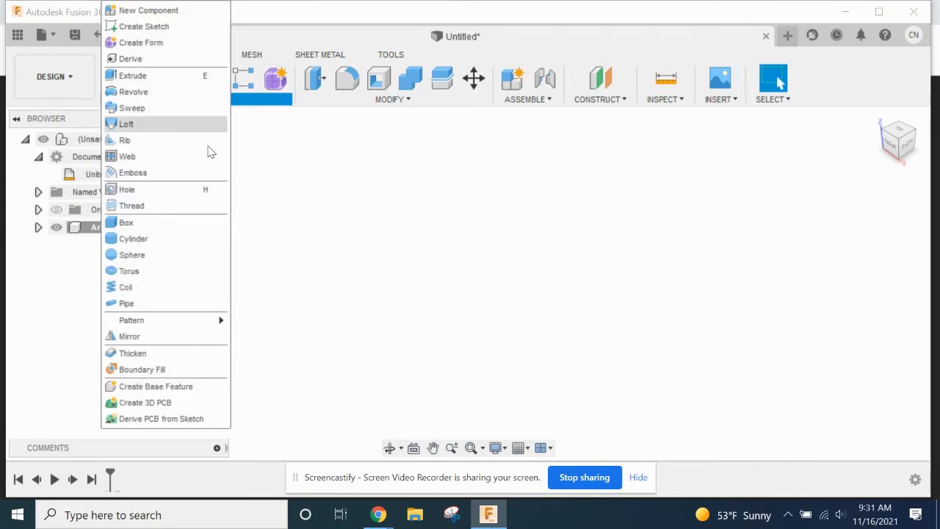
{"action": "left_click", "coordinate": [163, 225]}
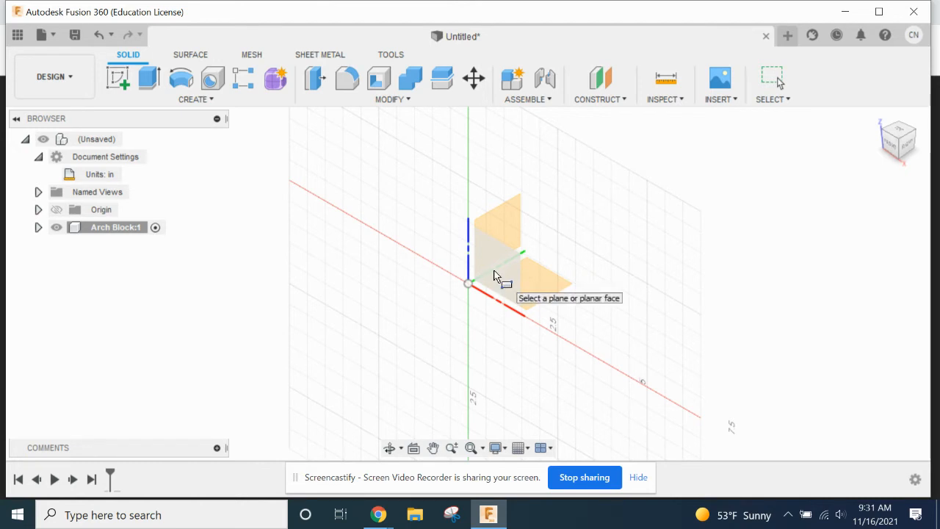
{"action": "left_click", "coordinate": [494, 275]}
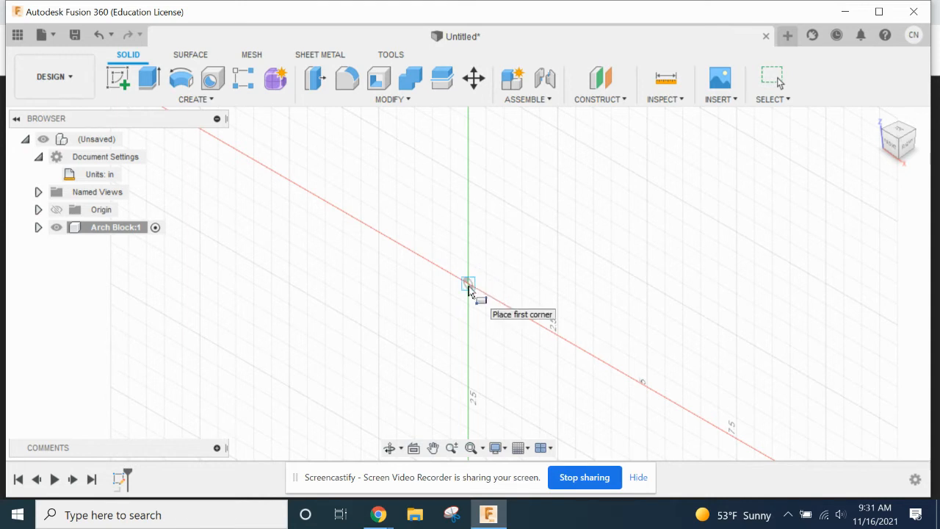
{"action": "left_click", "coordinate": [469, 285]}
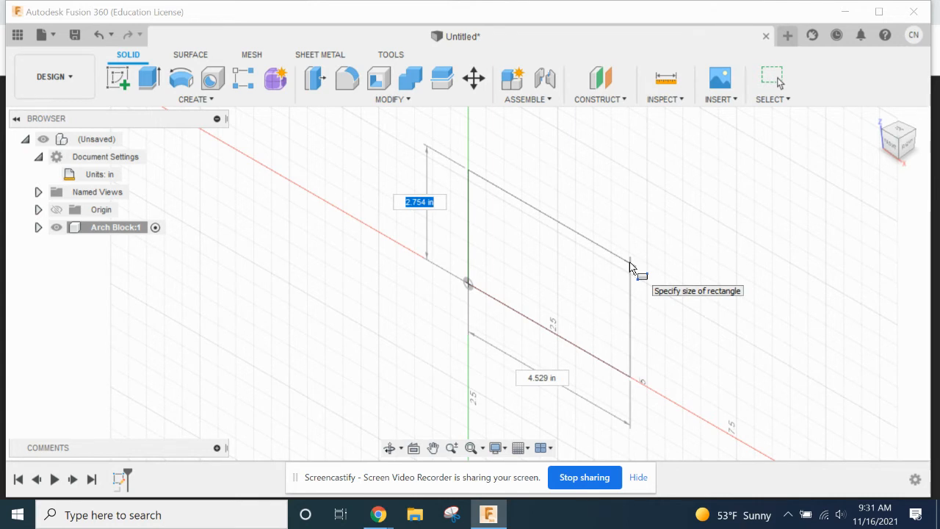
{"action": "type", "text": "1"}
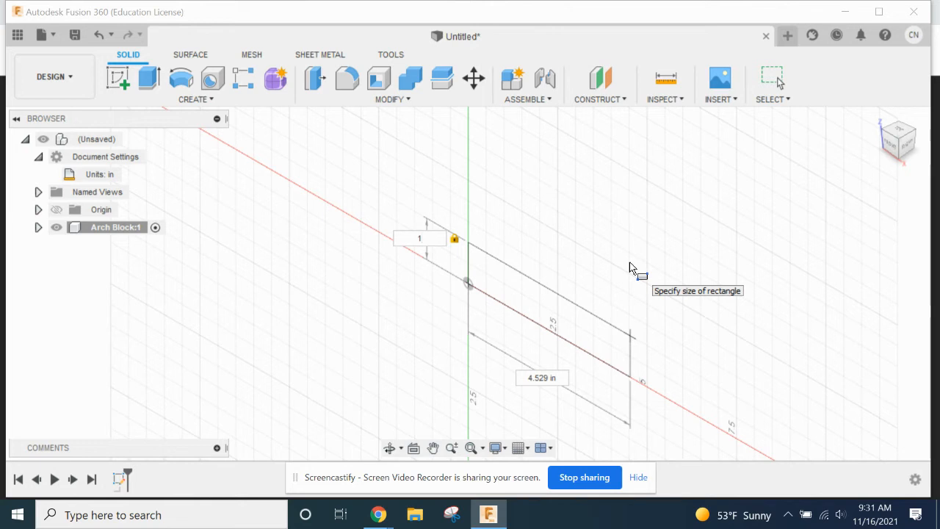
{"action": "key", "text": "Tab"}
{"action": "type", "text": "2"}
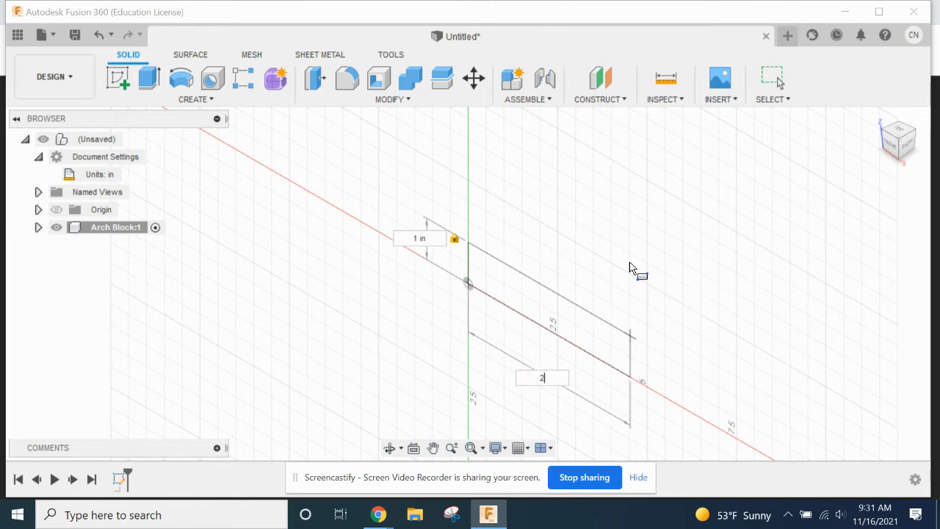
{"action": "type", "text": ".25"}
{"action": "key", "text": "Tab"}
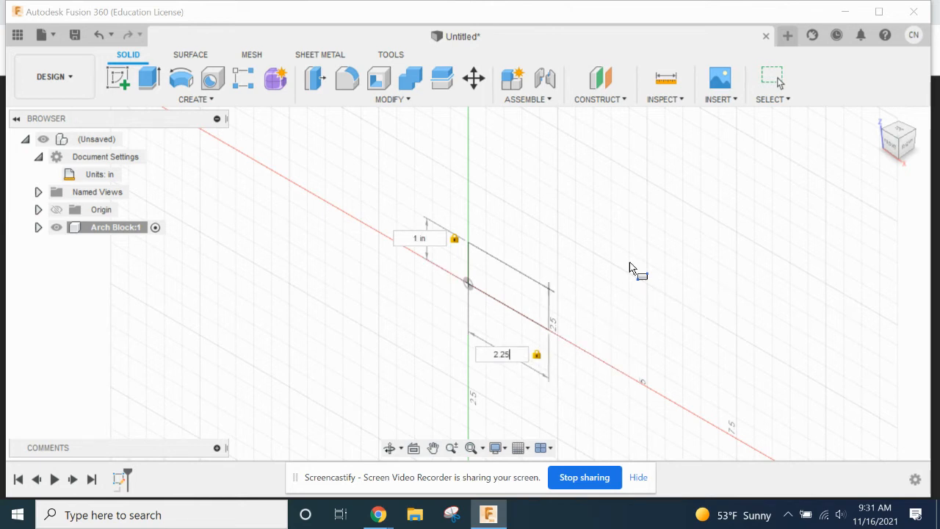
{"action": "key", "text": "Return"}
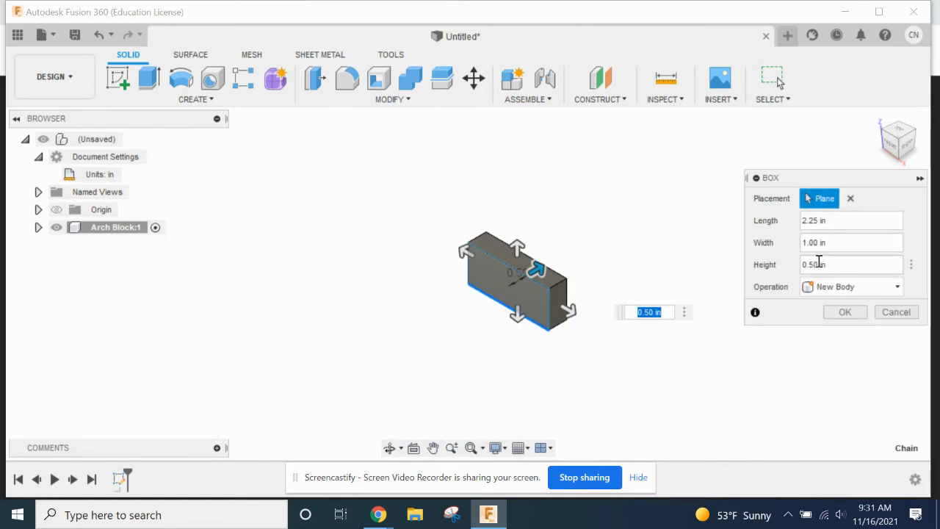
- Set the box's height to 1 in and create it as a new body
{"action": "double_click", "coordinate": [810, 265]}
{"action": "key", "text": "BackSpace"}
{"action": "key", "text": "BackSpace"}
{"action": "type", "text": "1"}
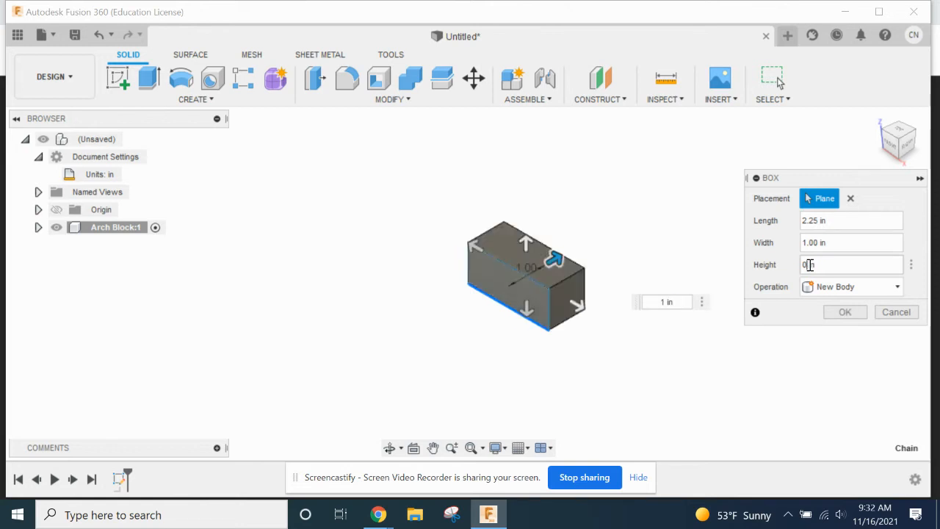
{"action": "key", "text": "BackSpace"}
{"action": "type", "text": "1"}
{"action": "left_click", "coordinate": [844, 313]}
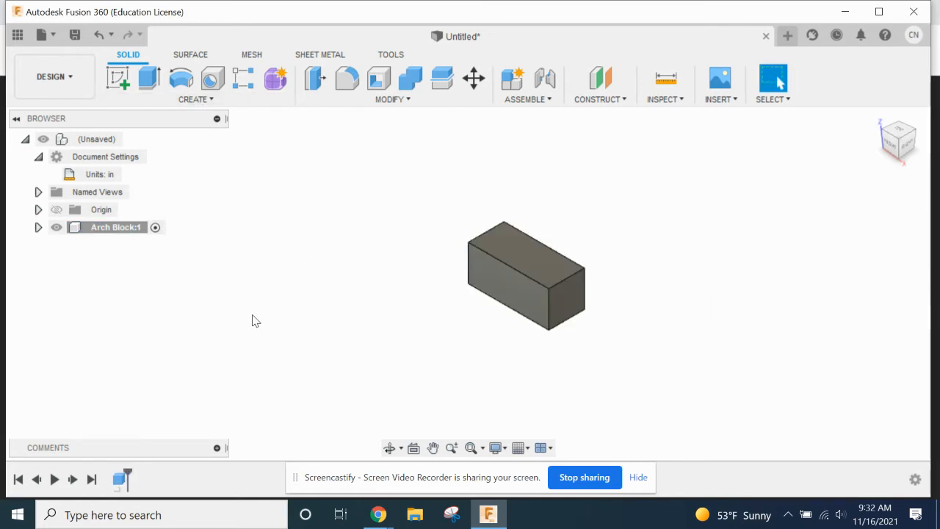
{"action": "left_click", "coordinate": [296, 481]}
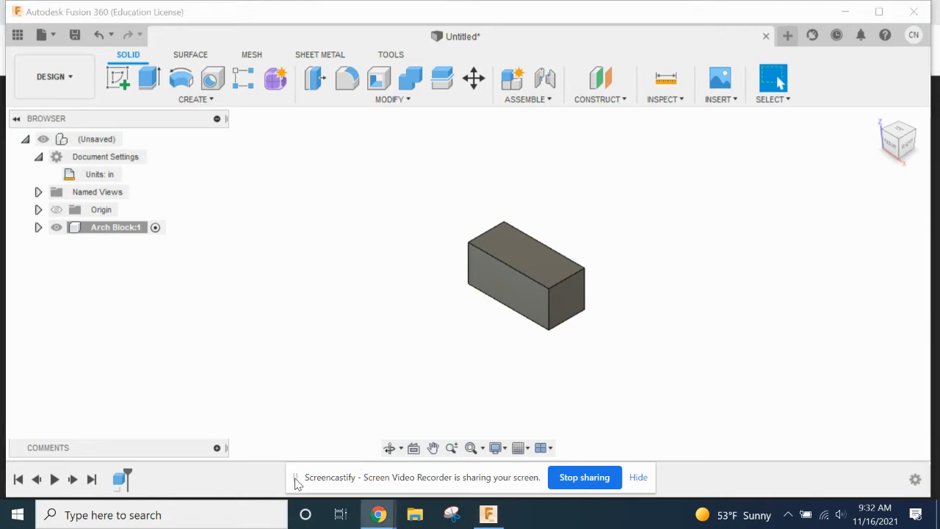
- Start a solid cylinder using the block's front face as its placement plane
{"action": "left_click", "coordinate": [161, 103]}
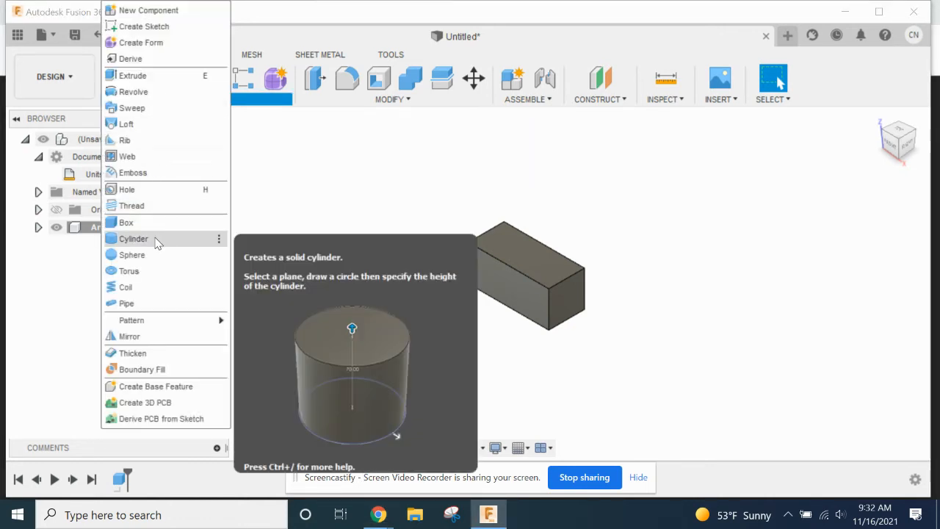
{"action": "left_click", "coordinate": [156, 241]}
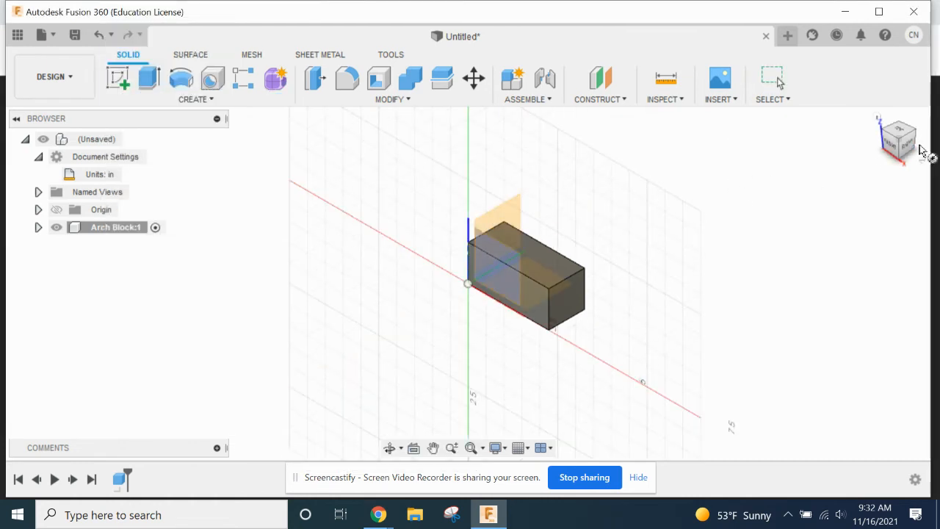
{"action": "left_click", "coordinate": [895, 151]}
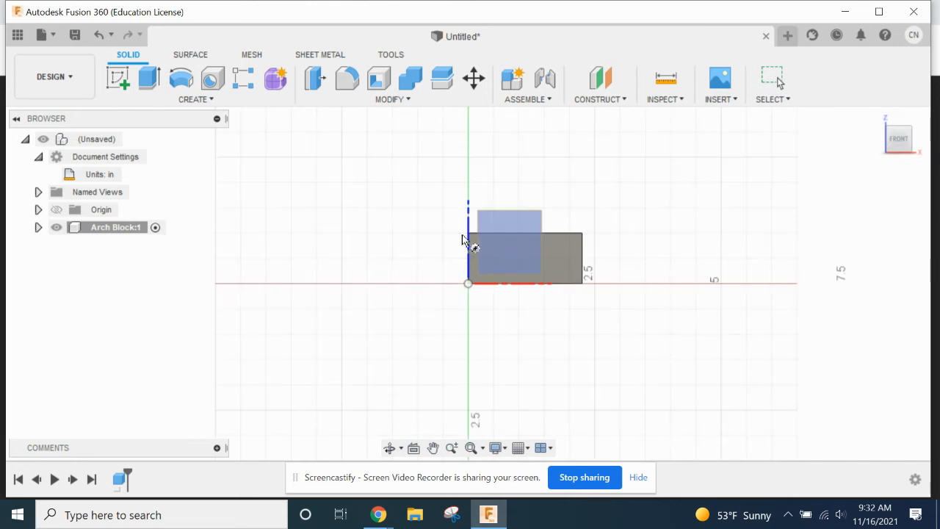
{"action": "scroll", "coordinate": [532, 268], "scroll_direction": "down", "scroll_amount": 1}
{"action": "scroll", "coordinate": [532, 269], "scroll_direction": "up", "scroll_amount": 1}
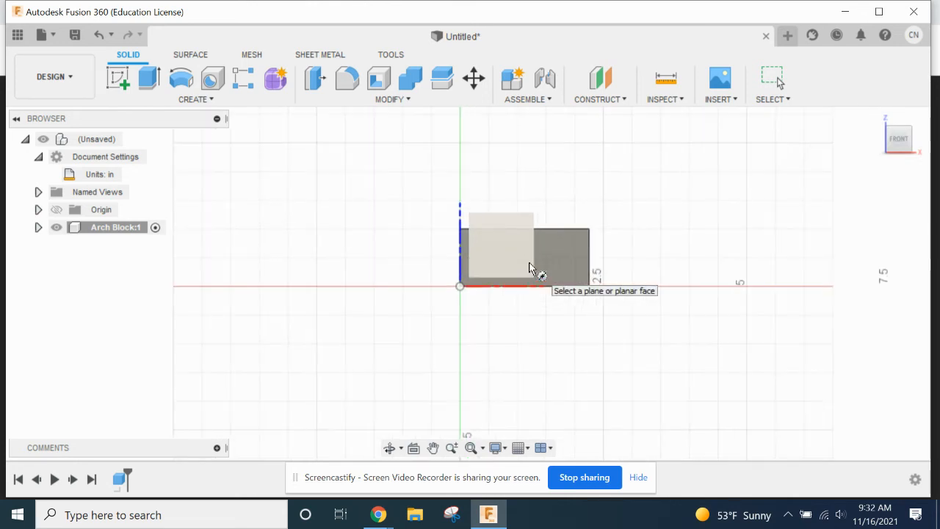
{"action": "scroll", "coordinate": [532, 269], "scroll_direction": "up", "scroll_amount": 1}
{"action": "scroll", "coordinate": [532, 269], "scroll_direction": "up", "scroll_amount": 2}
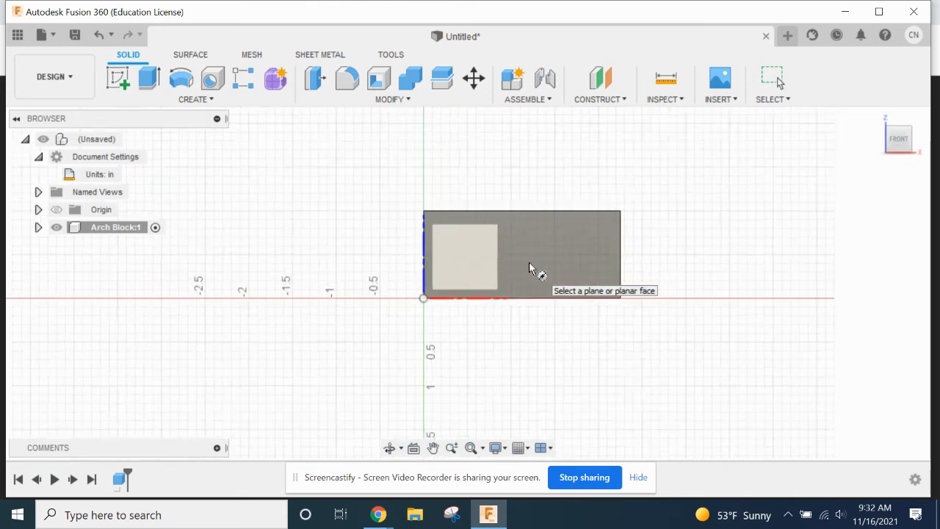
{"action": "left_click", "coordinate": [515, 201]}
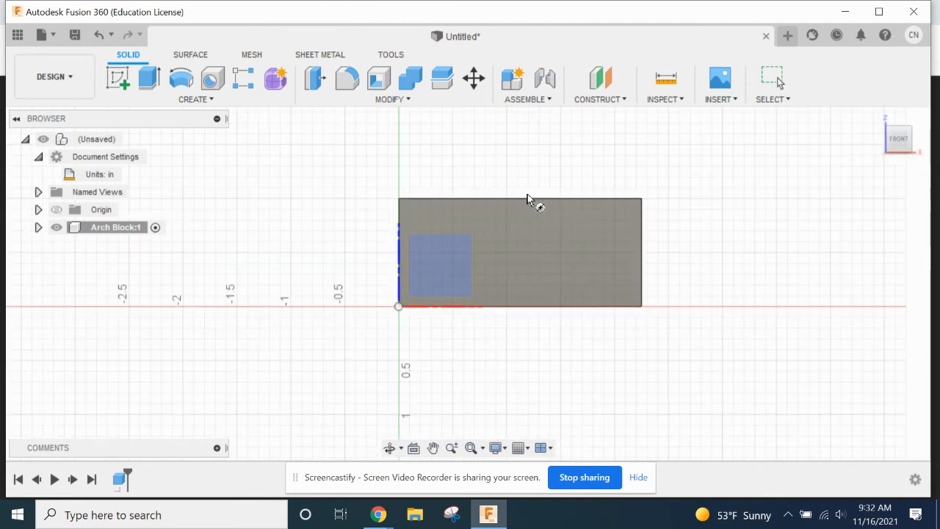
{"action": "left_click", "coordinate": [911, 134]}
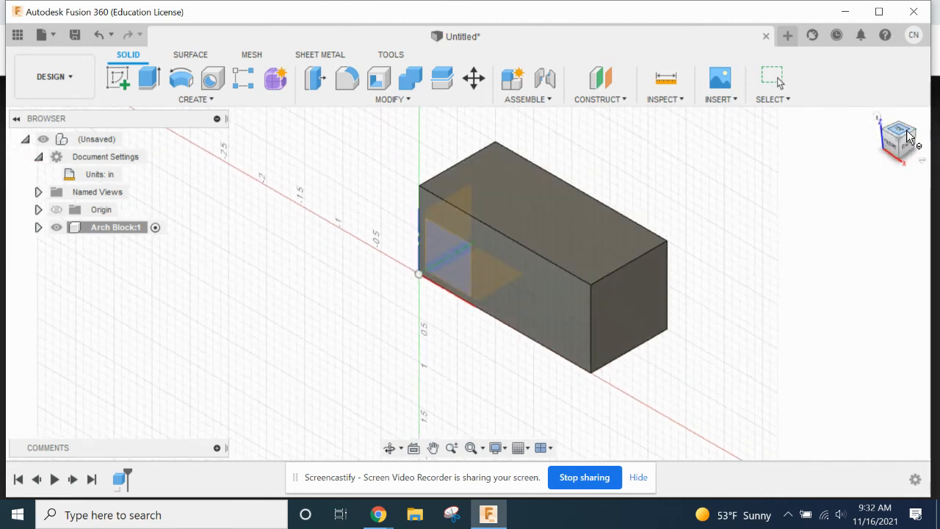
{"action": "left_click", "coordinate": [511, 275]}
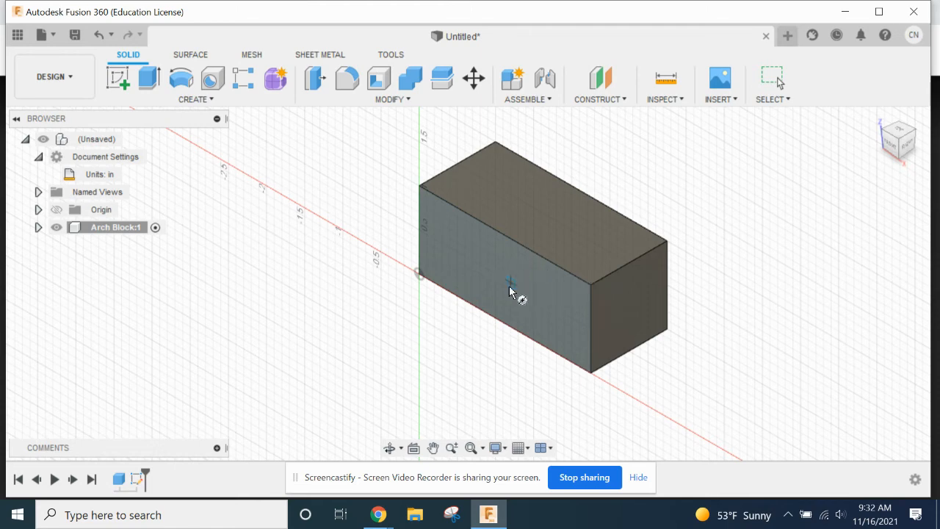
- Check the arch radius in the block drawing and draw the cylinder's 1.5 in diameter circle centred on the midpoint of the front face's bottom edge
{"action": "left_click", "coordinate": [891, 144]}
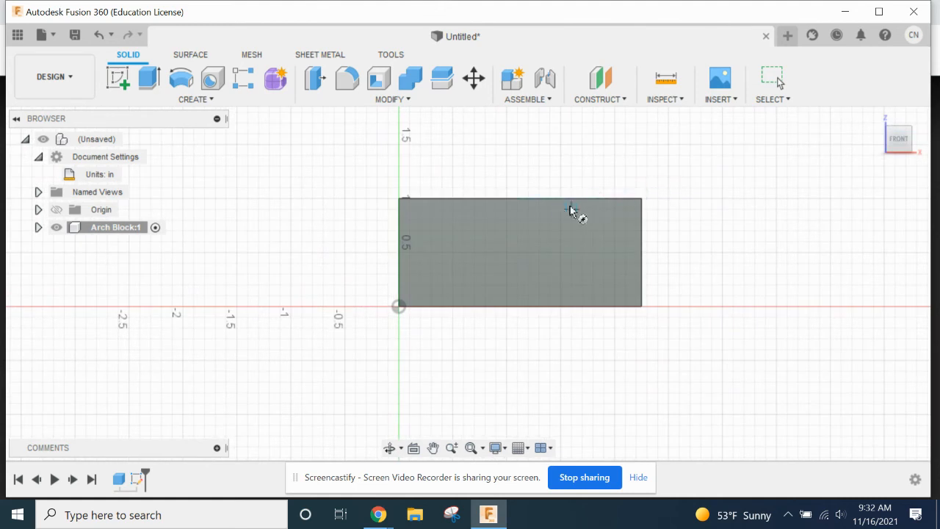
{"action": "left_click", "coordinate": [519, 307]}
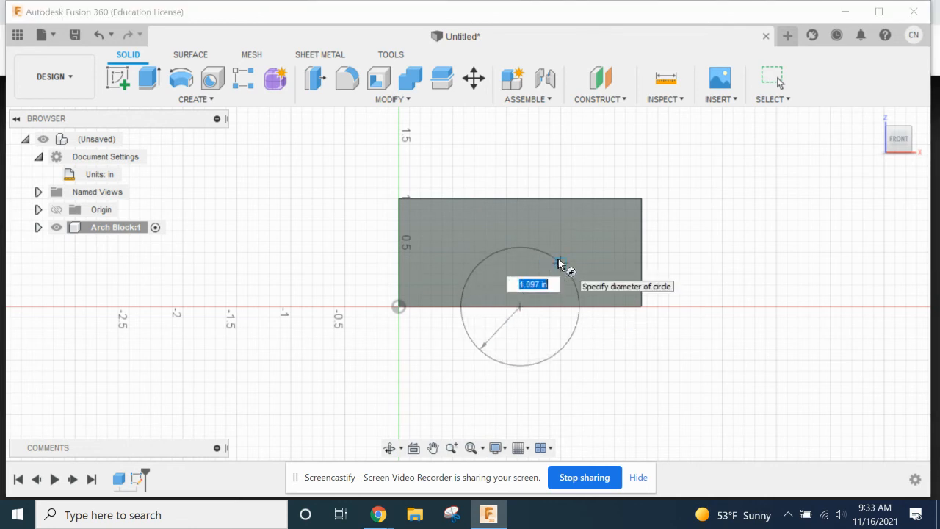
{"action": "mouse_move", "coordinate": [385, 516]}
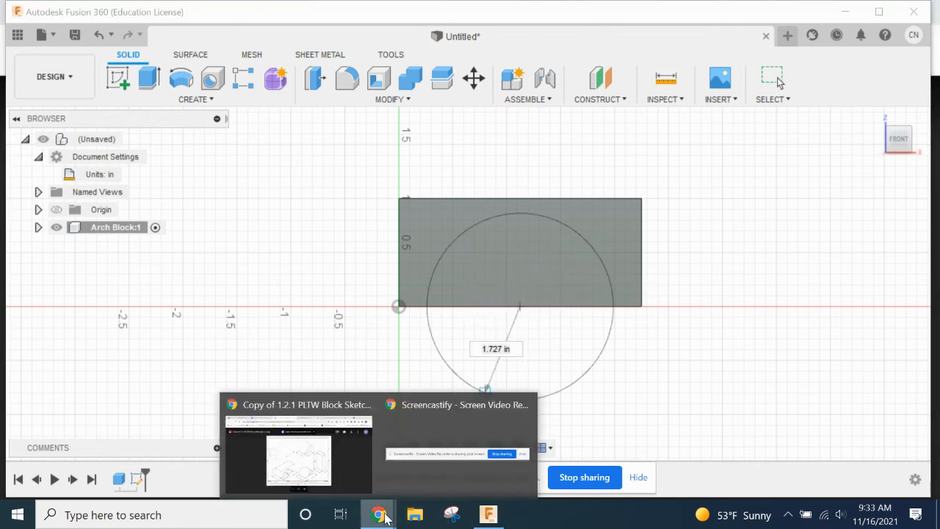
{"action": "left_click", "coordinate": [367, 475]}
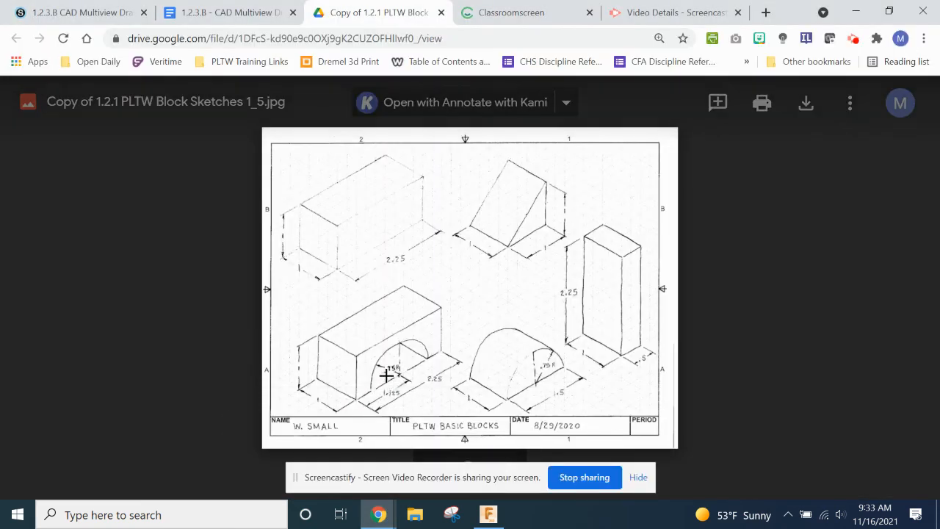
{"action": "left_click", "coordinate": [485, 514]}
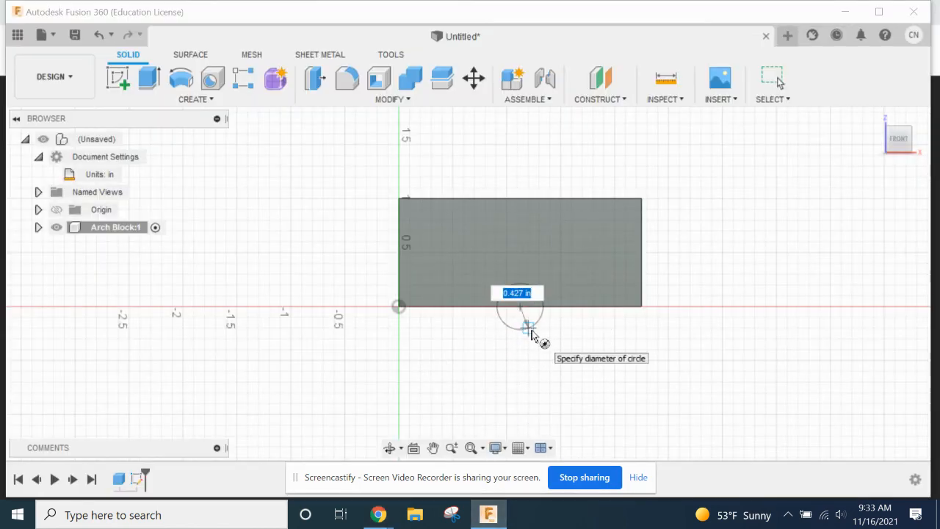
{"action": "type", "text": "1.5"}
{"action": "key", "text": "Return"}
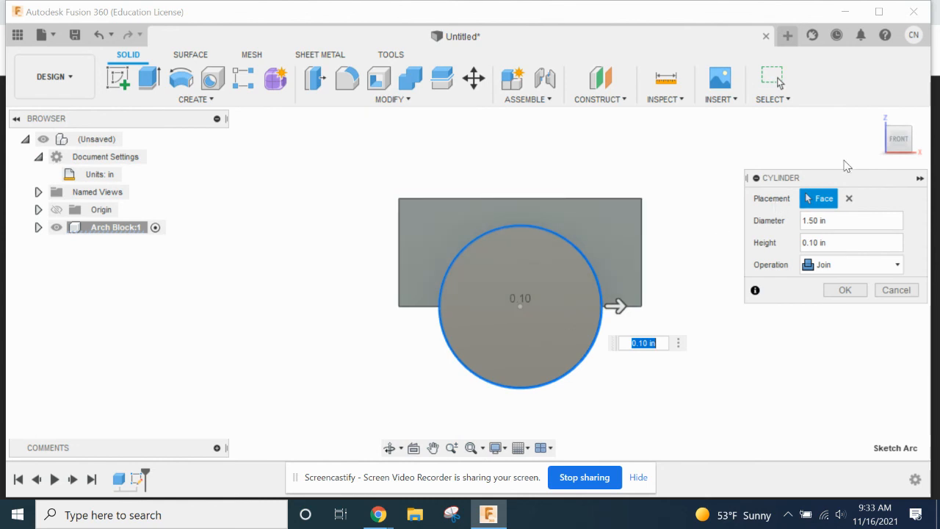
- Set the cylinder operation to Cut and extend it about 1.90 in backwards through the whole block to form the arch
{"action": "left_click", "coordinate": [916, 135]}
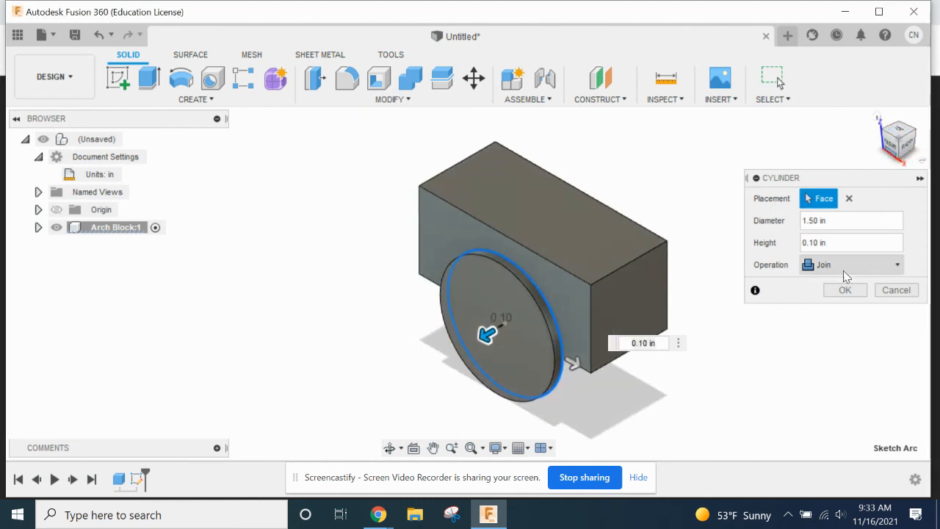
{"action": "left_click", "coordinate": [845, 269]}
{"action": "left_click", "coordinate": [831, 301]}
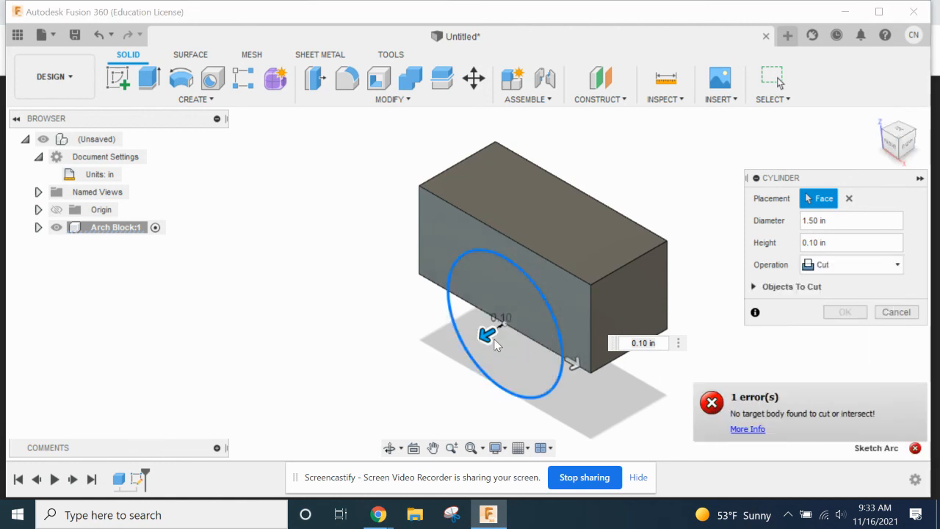
{"action": "left_click_drag", "start_coordinate": [490, 330], "coordinate": [658, 283]}
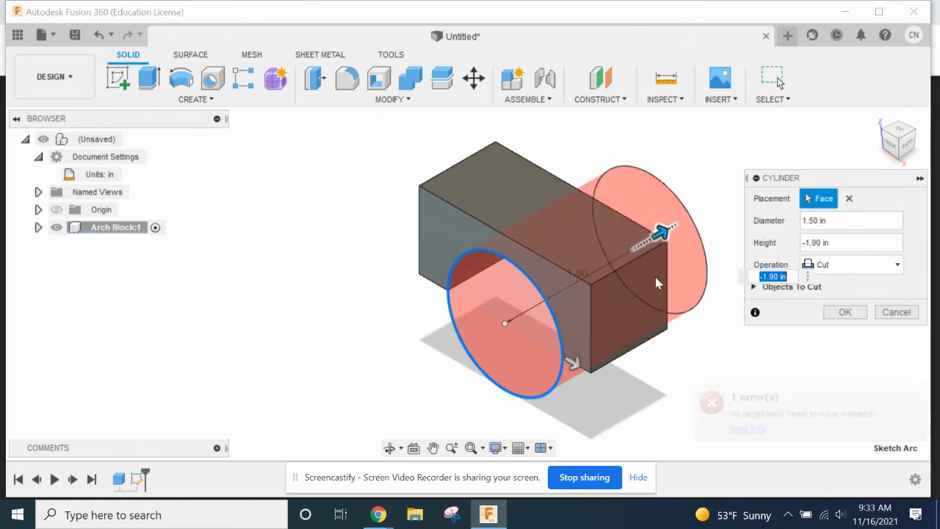
{"action": "left_click", "coordinate": [844, 315]}
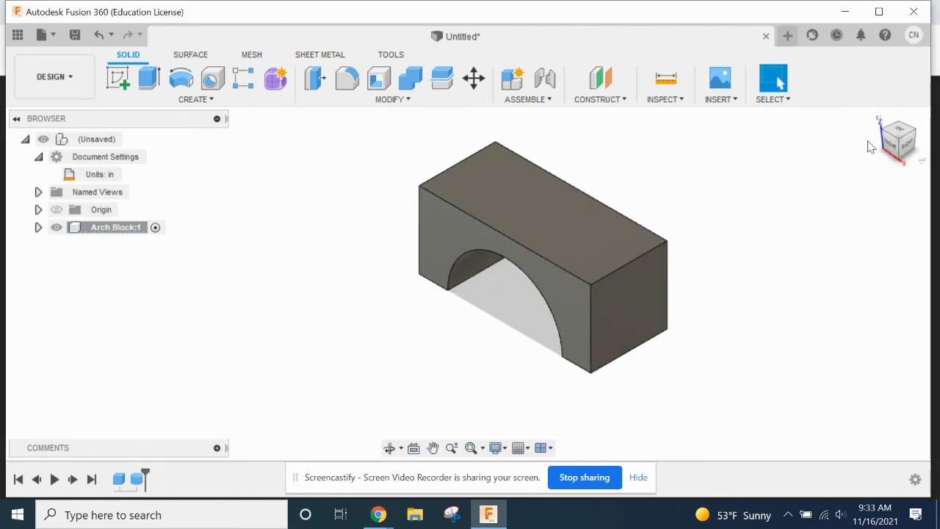